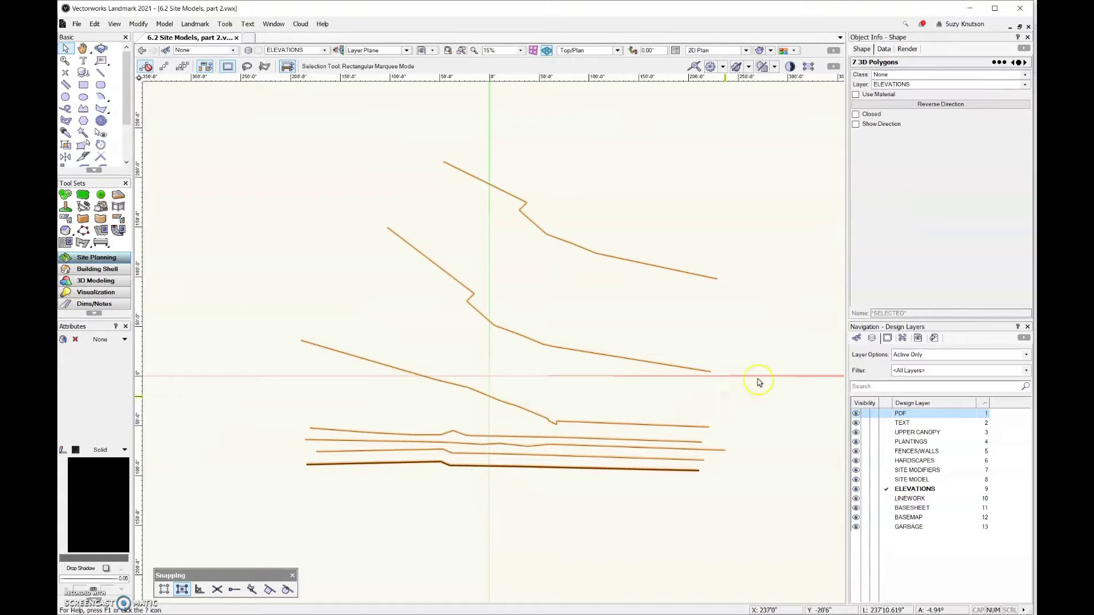
- Go to Landmark > Create Site Model to reach Site Model from Source Data
left_click(191, 25)
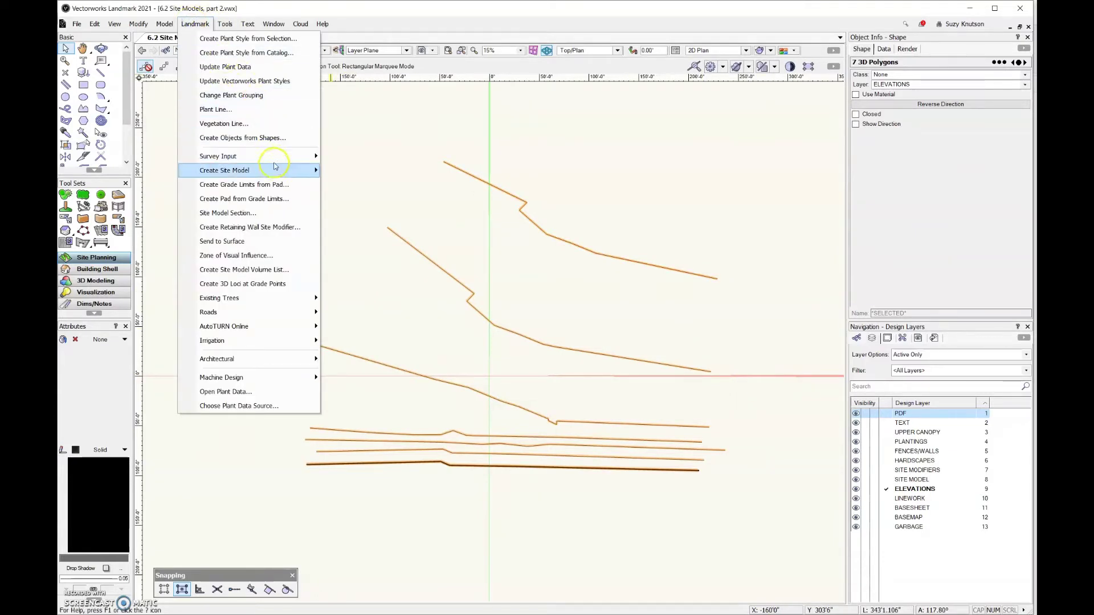
mouse_move(277, 168)
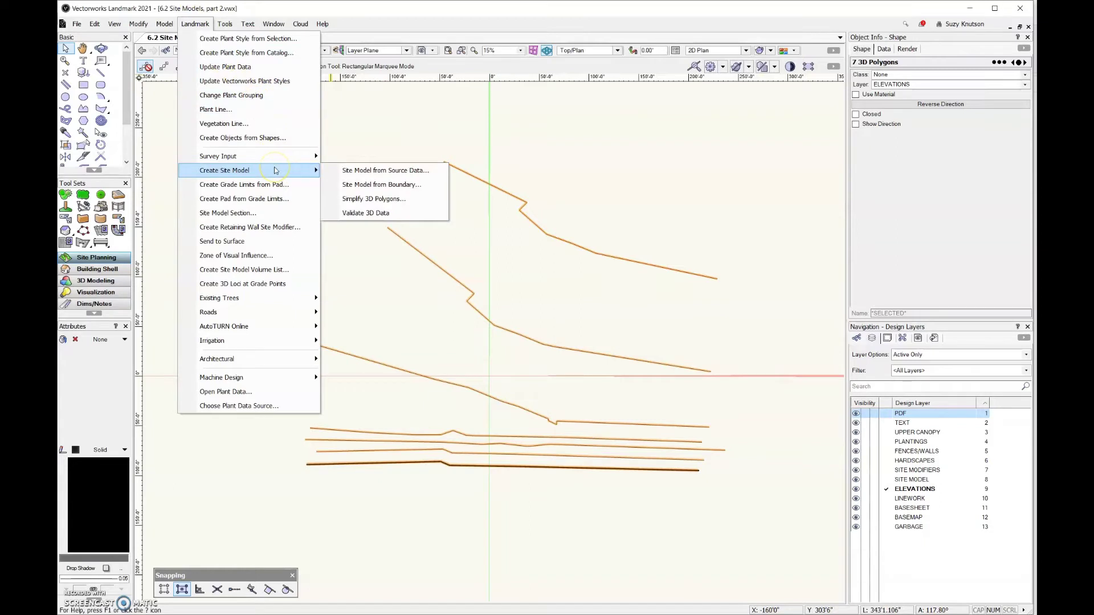
- Create the site model from the contours and set its minor contour interval to 1'
left_click(328, 170)
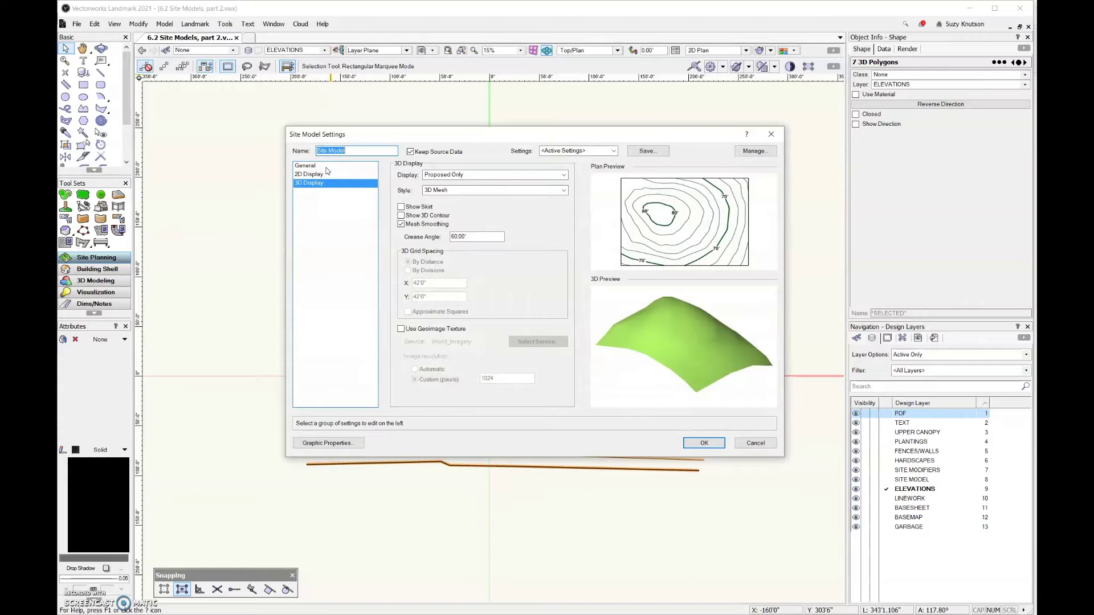
left_click(327, 167)
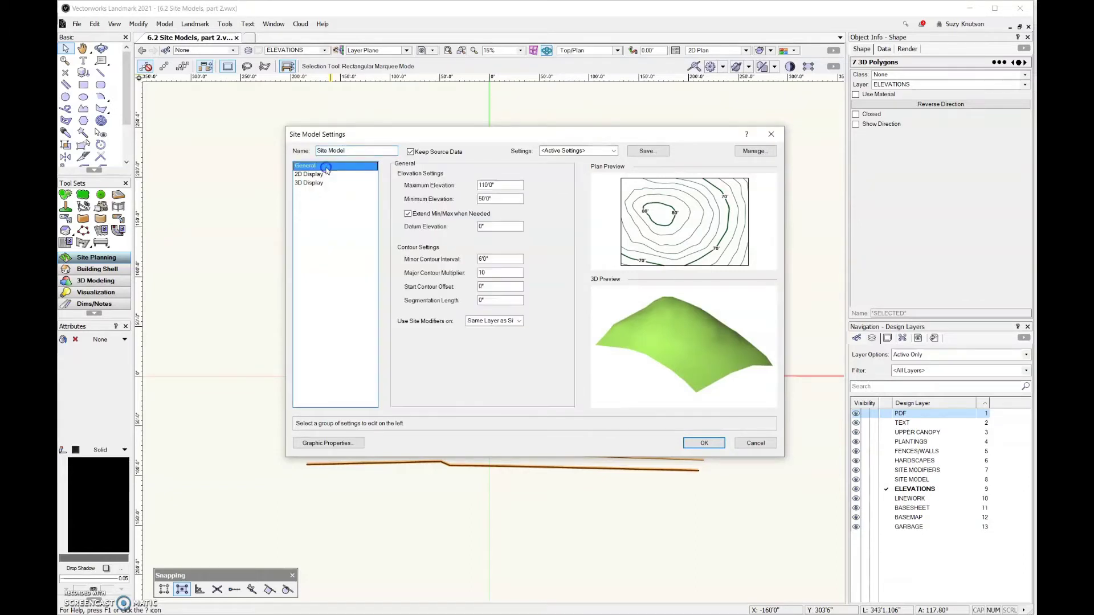
left_click(507, 198)
left_click(417, 222)
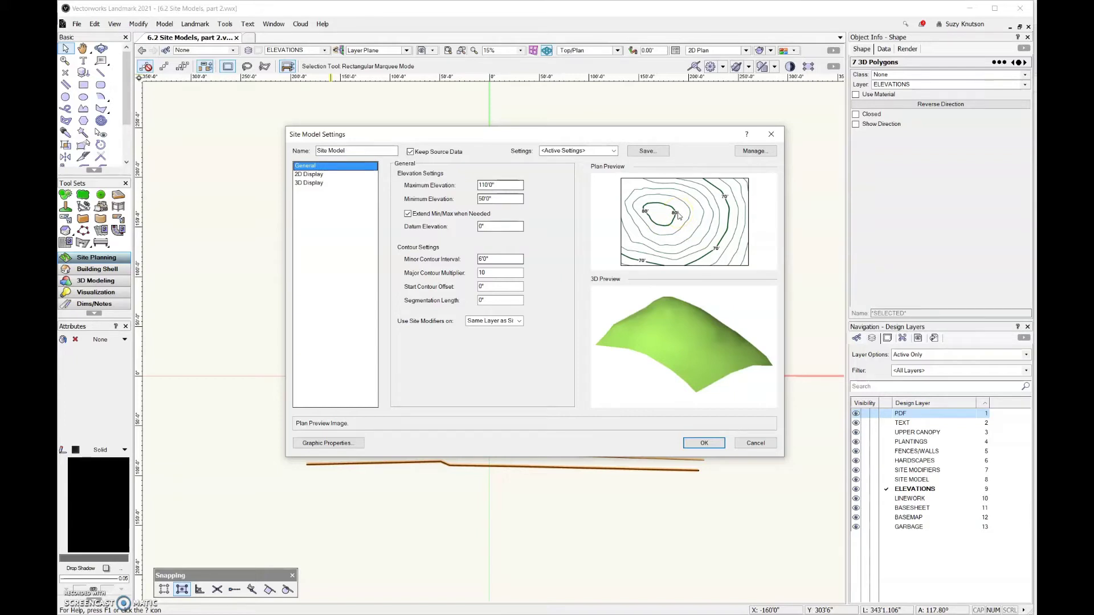
left_click(495, 258)
double_click(495, 259)
type("1")
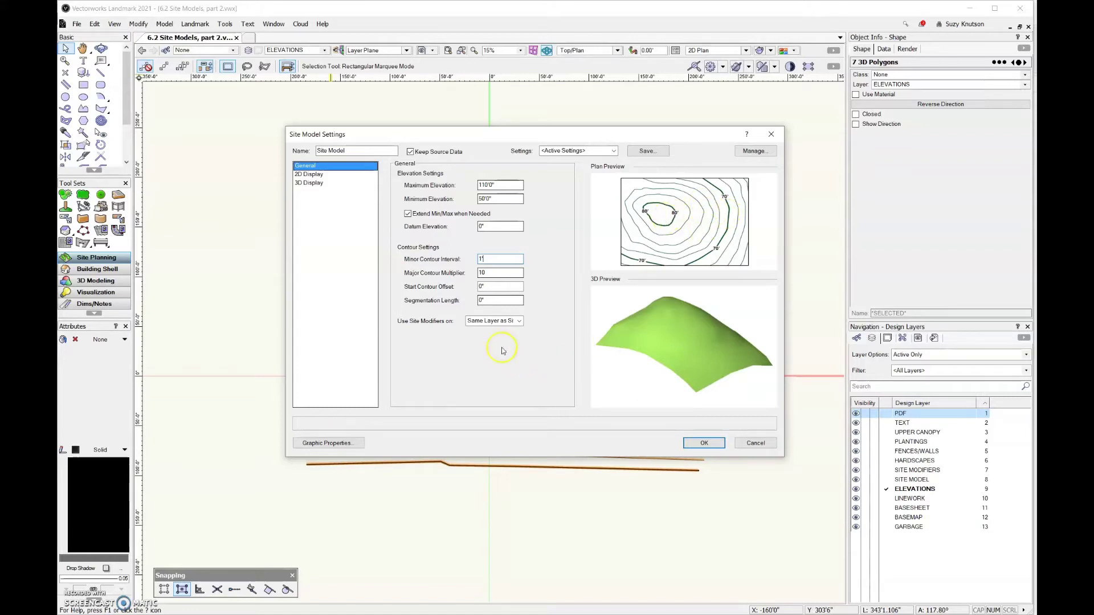
- Set Use Site Modifiers on to All Layers, then show the 2D Display settings
left_click(518, 321)
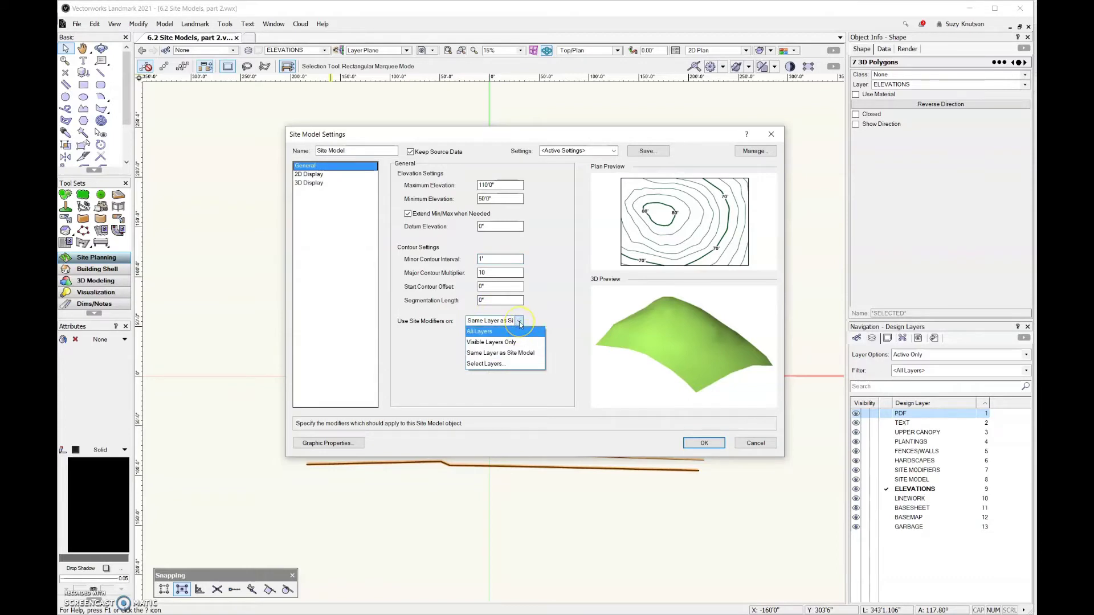
left_click(516, 332)
left_click(516, 333)
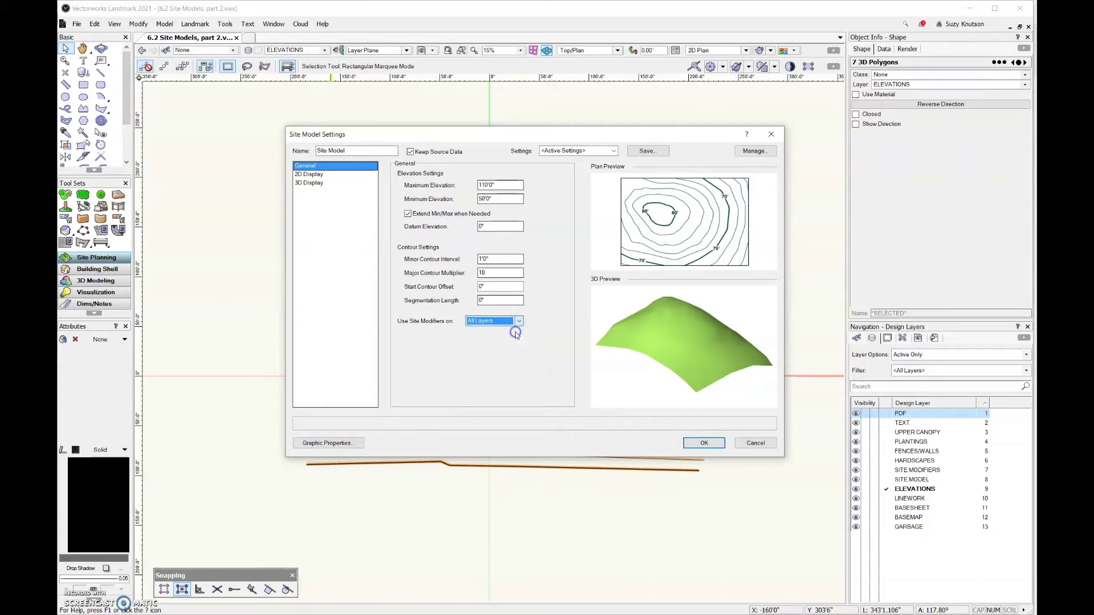
left_click(333, 174)
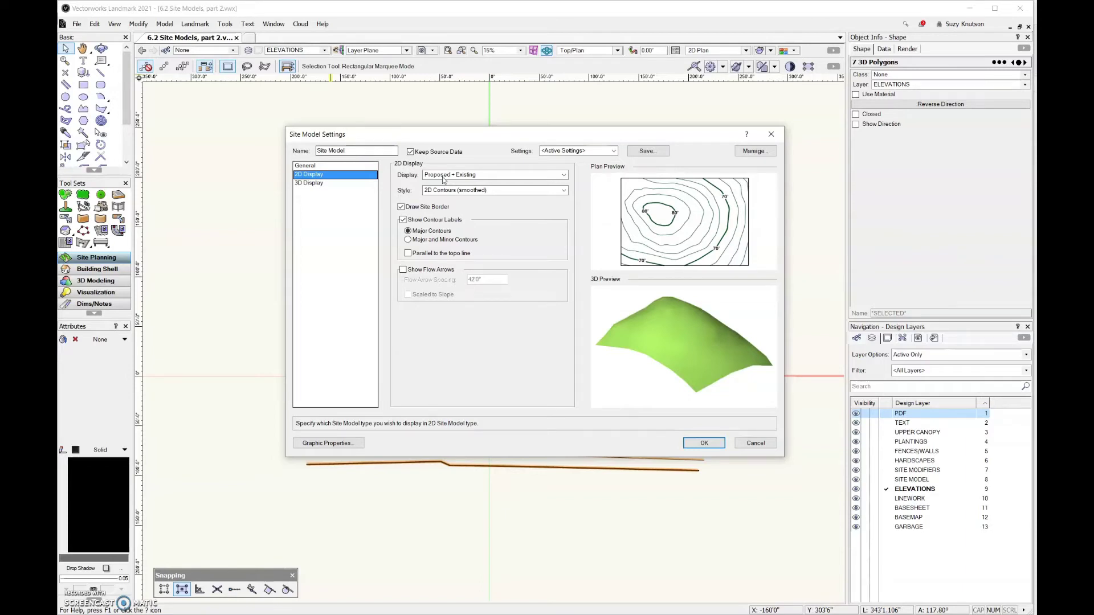
left_click(401, 208)
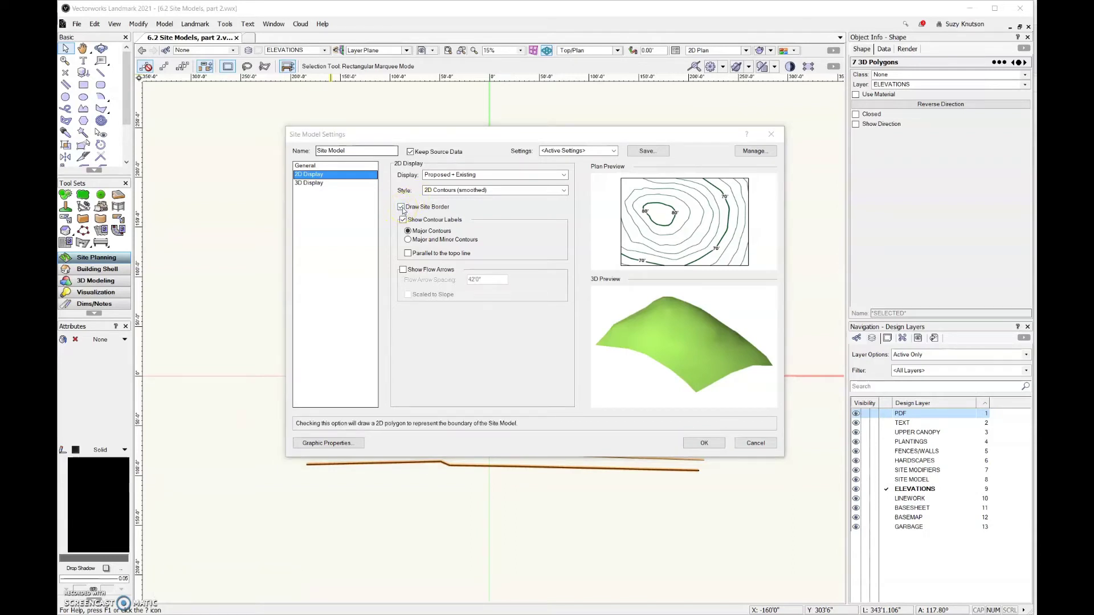
left_click(402, 208)
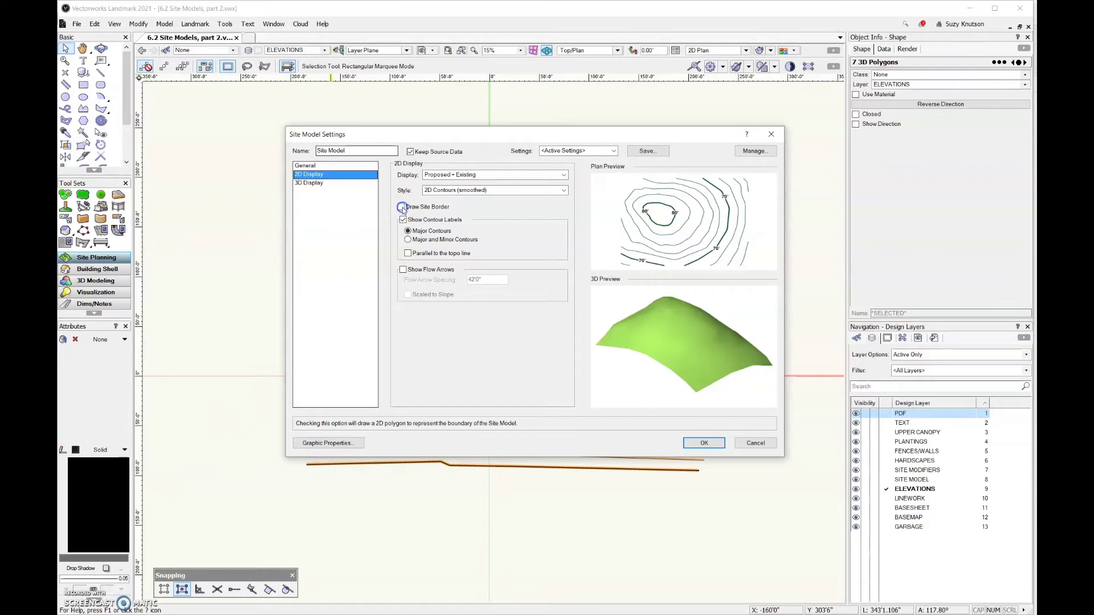
left_click(401, 208)
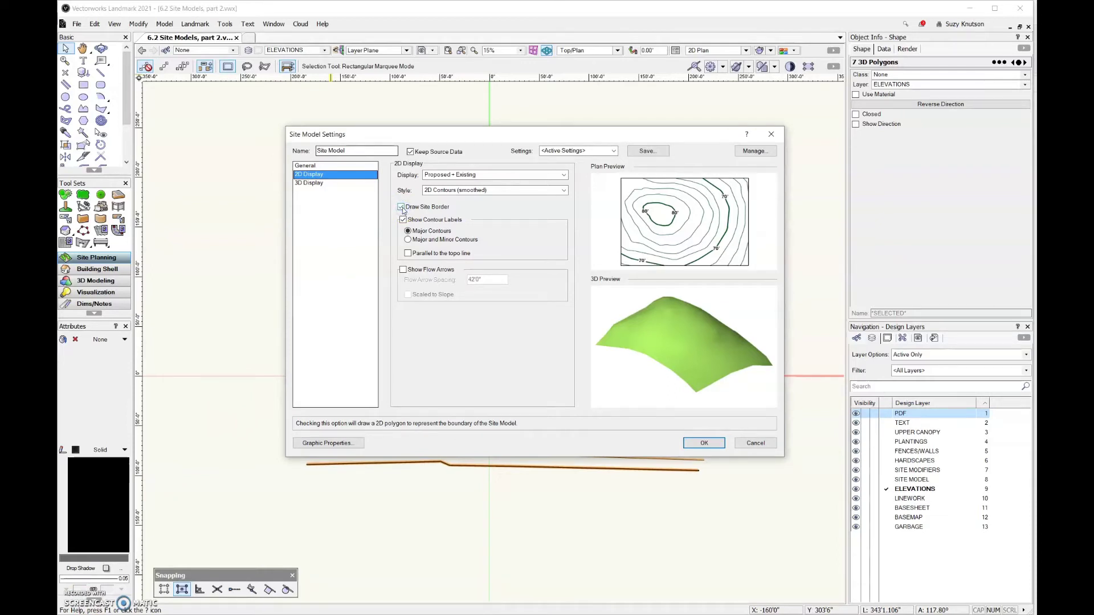
left_click(404, 221)
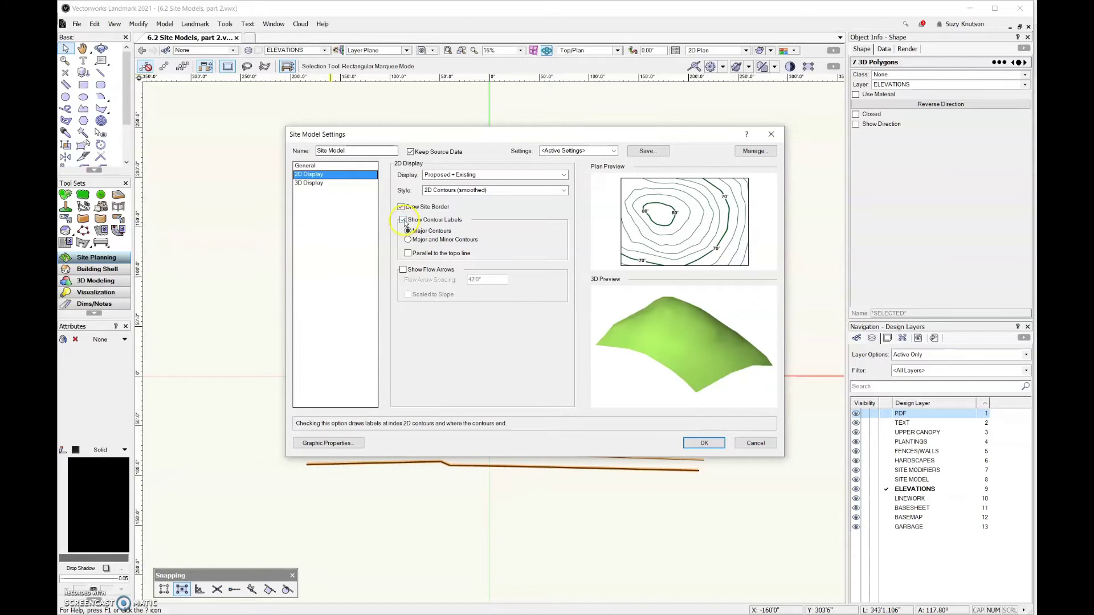
left_click(403, 221)
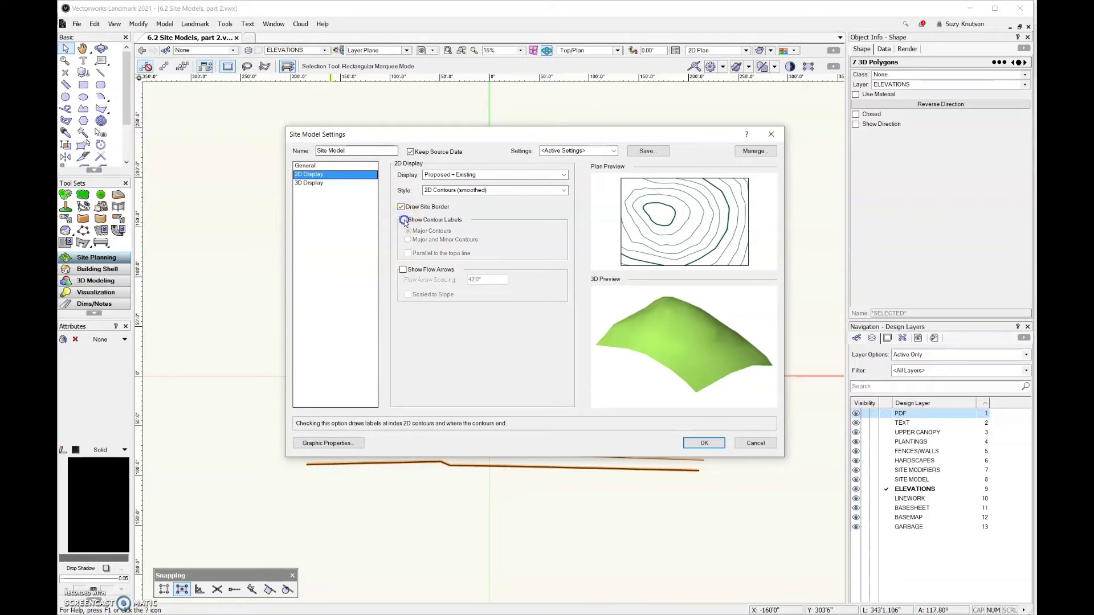
left_click(404, 220)
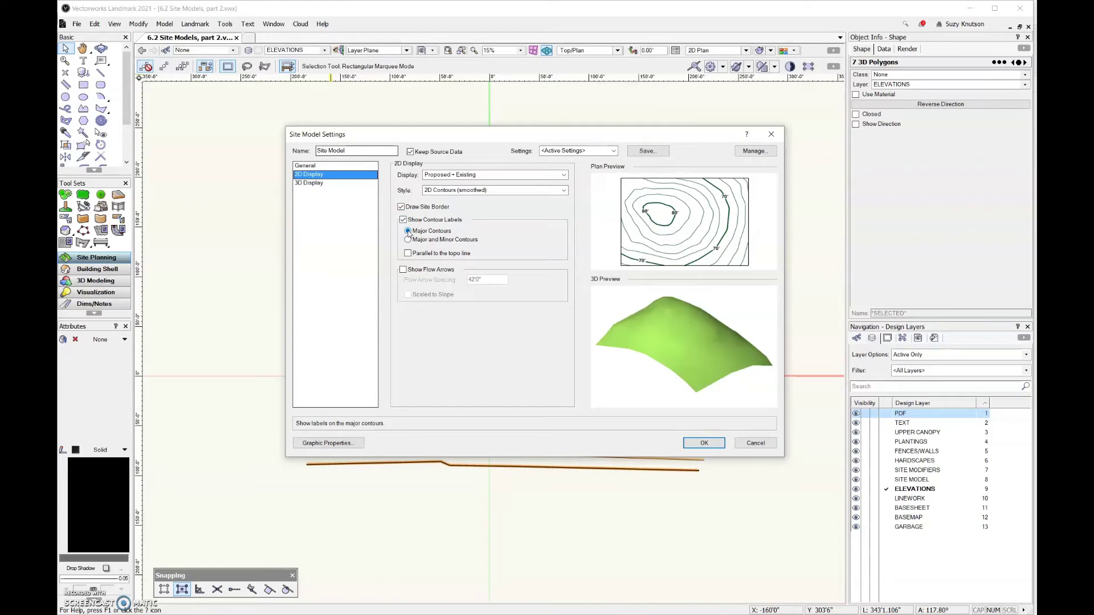
left_click(408, 239)
left_click(407, 232)
left_click(403, 270)
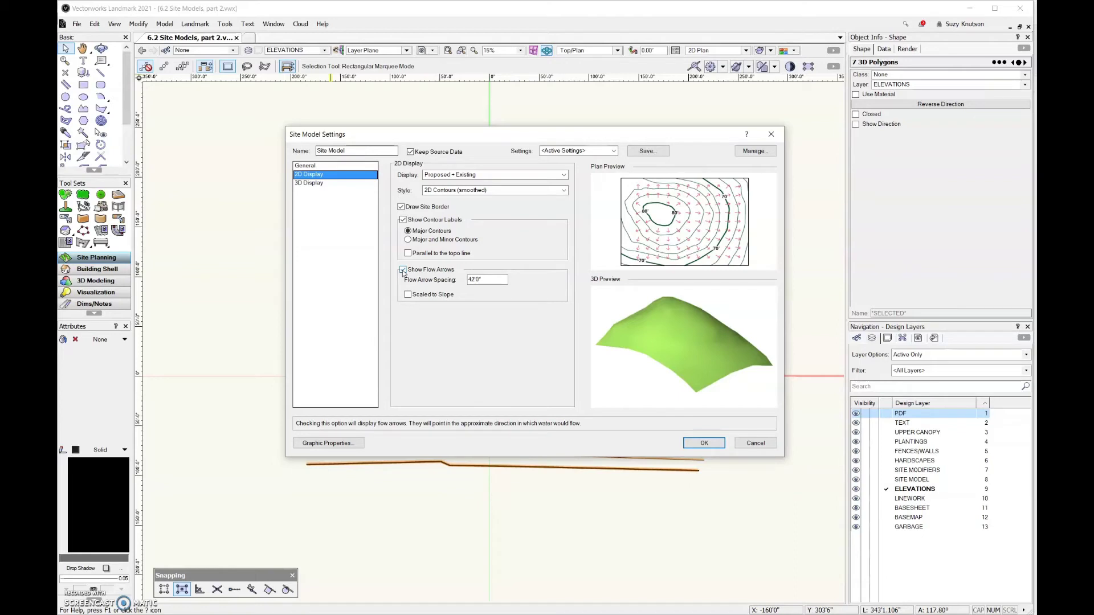
left_click(403, 270)
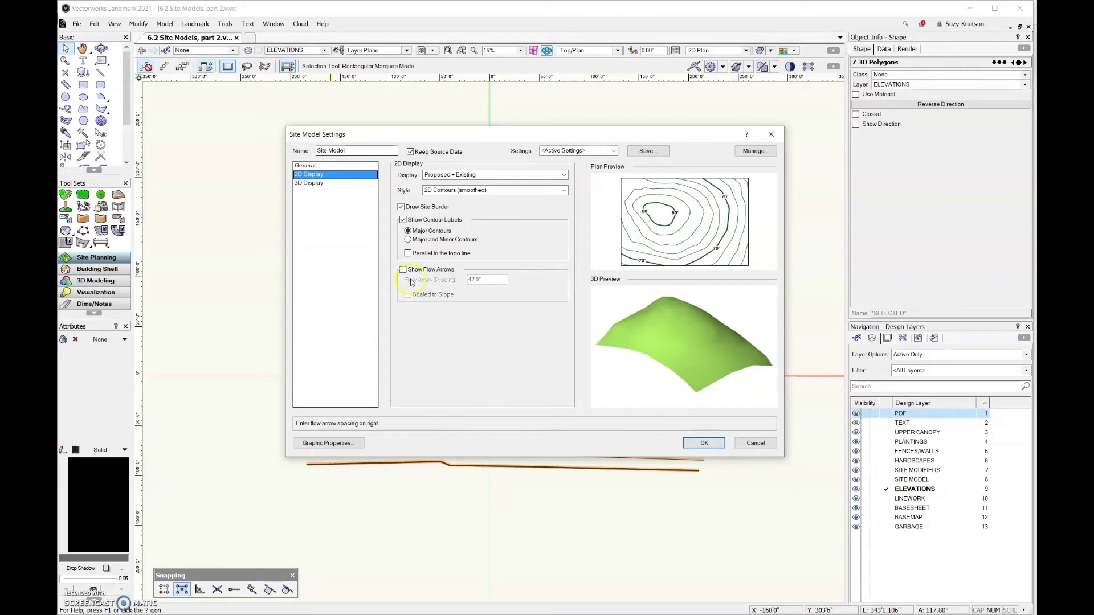
- In 3D Display, try Existing, then show only the Proposed terrain in 3D
left_click(328, 185)
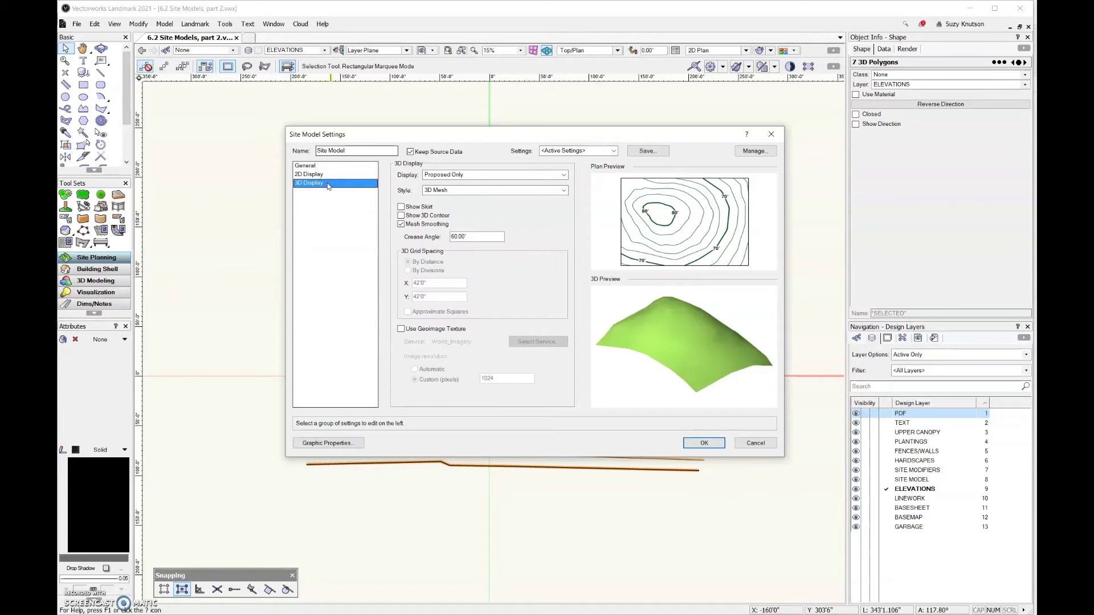
left_click(404, 178)
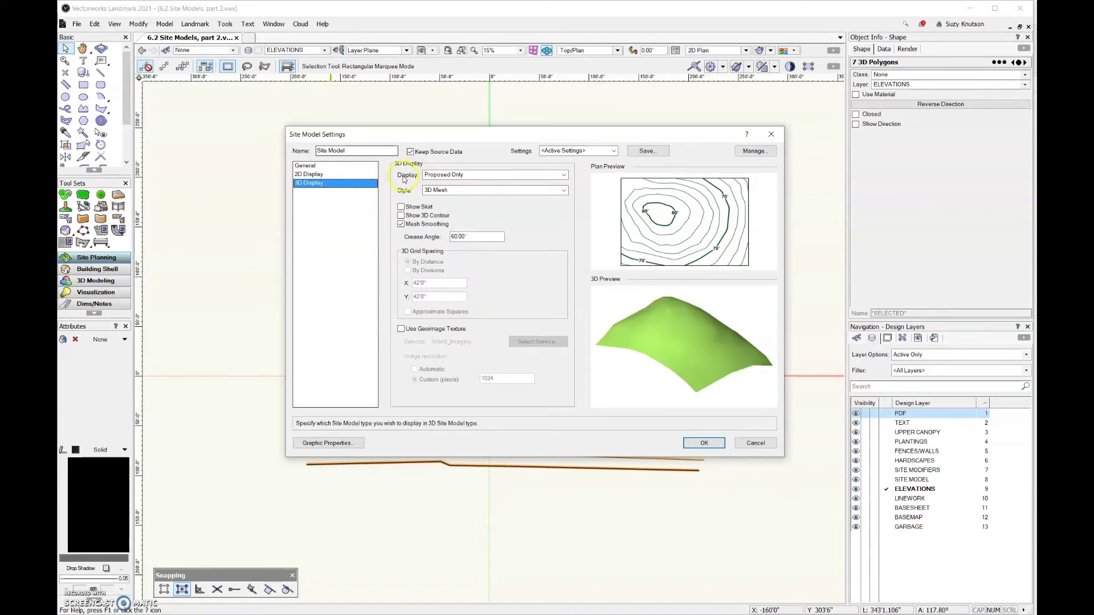
left_click(461, 175)
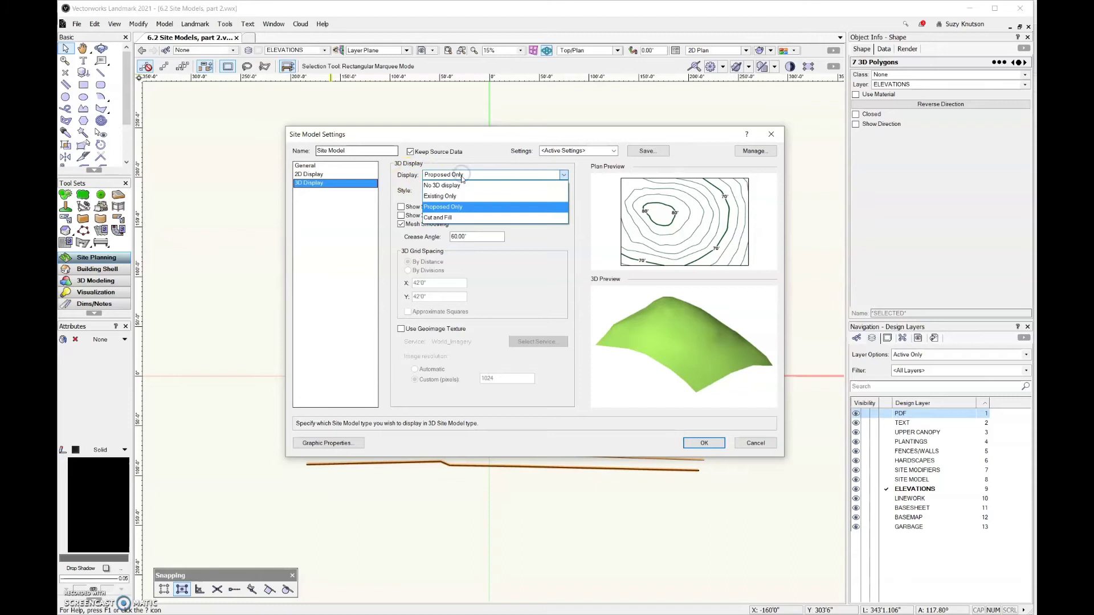
left_click(460, 196)
left_click(467, 176)
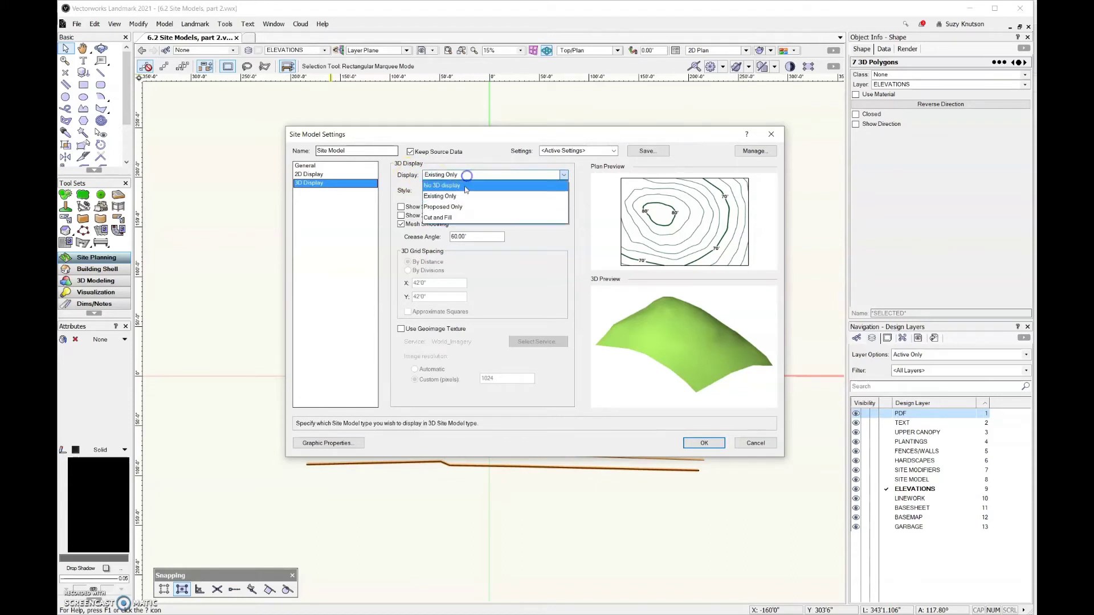
left_click(450, 207)
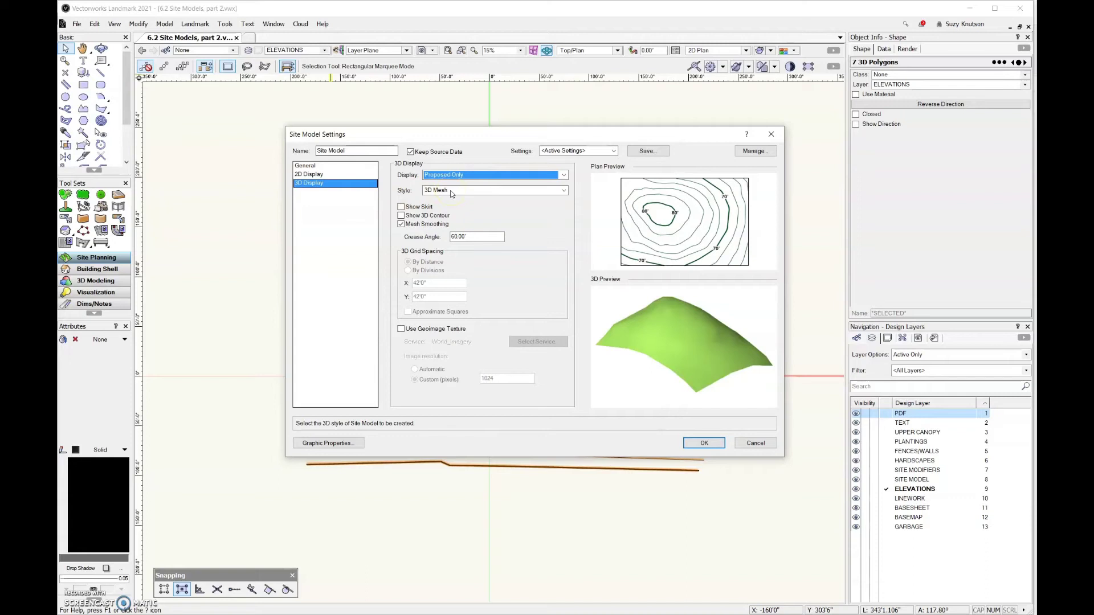
- Leave skirt and 3D contours off, keep mesh smoothing on, and apply the settings
left_click(401, 207)
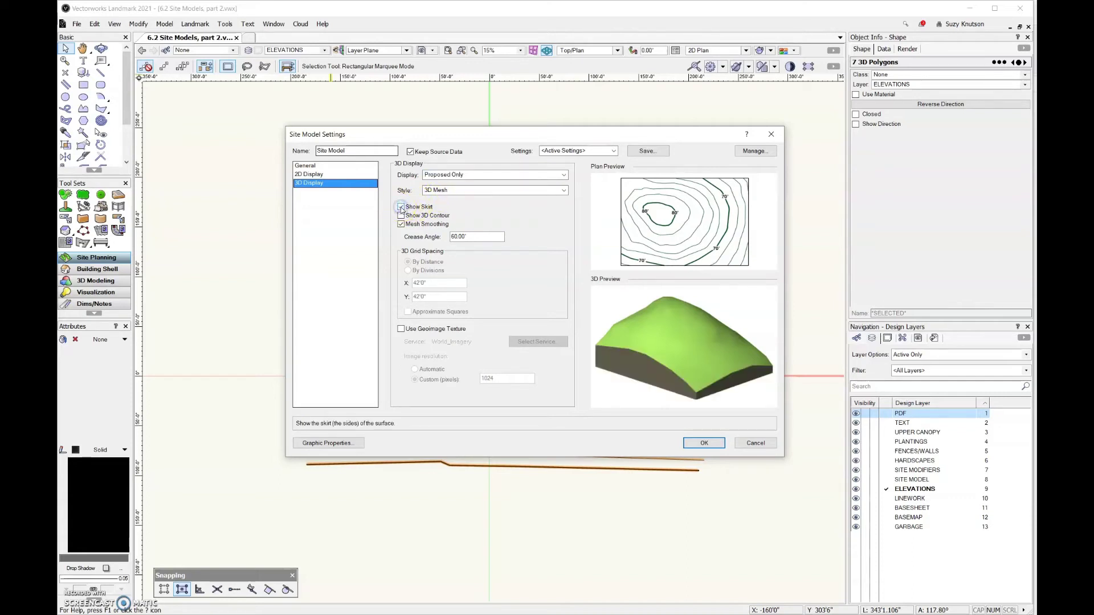
left_click(401, 207)
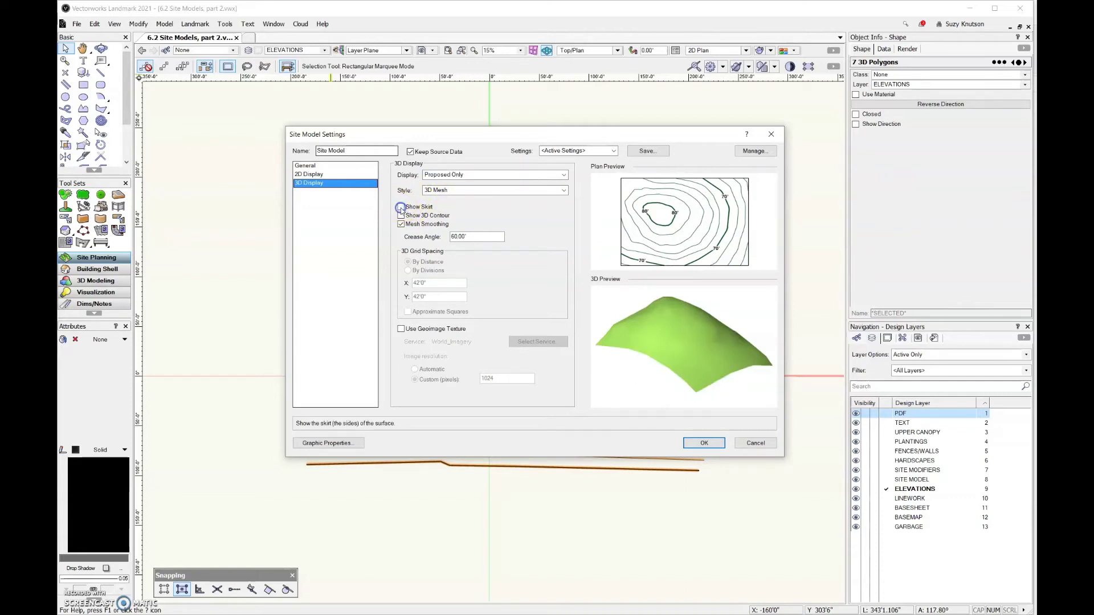
left_click(401, 216)
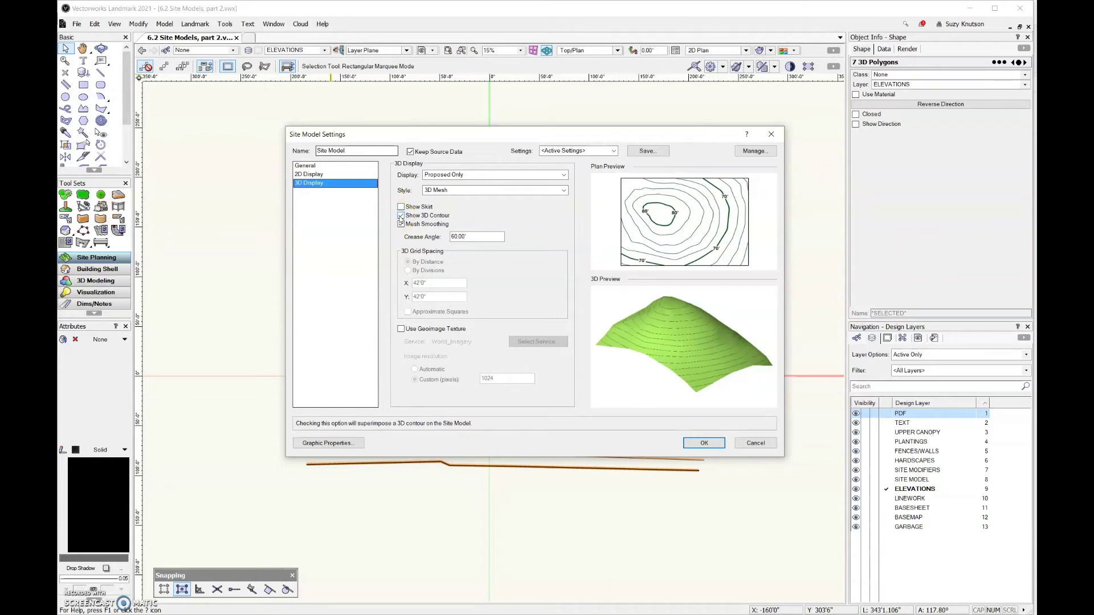
left_click(400, 215)
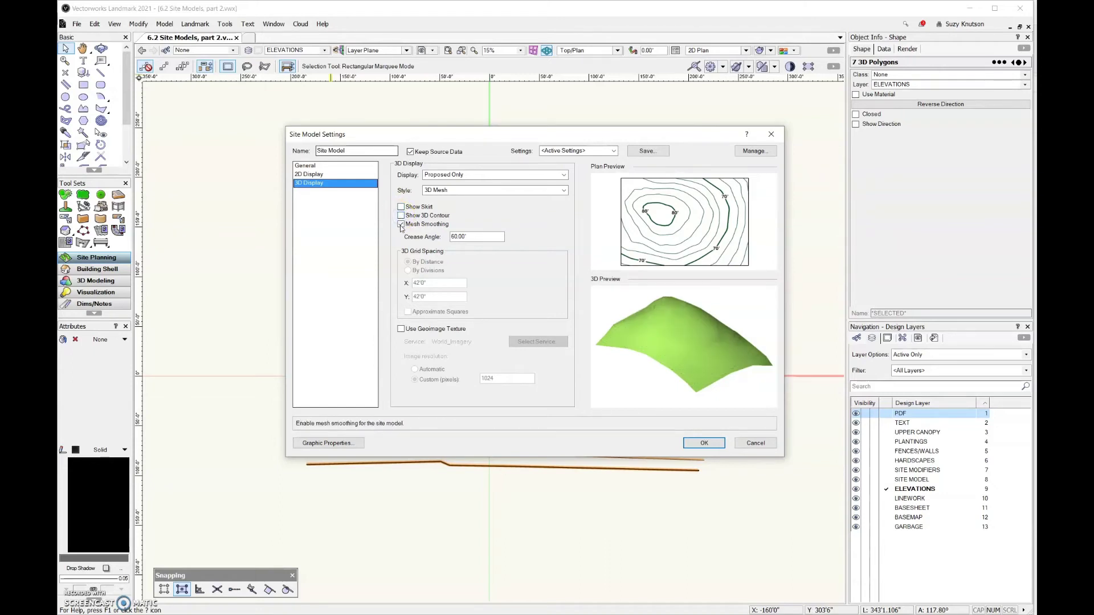
left_click(401, 225)
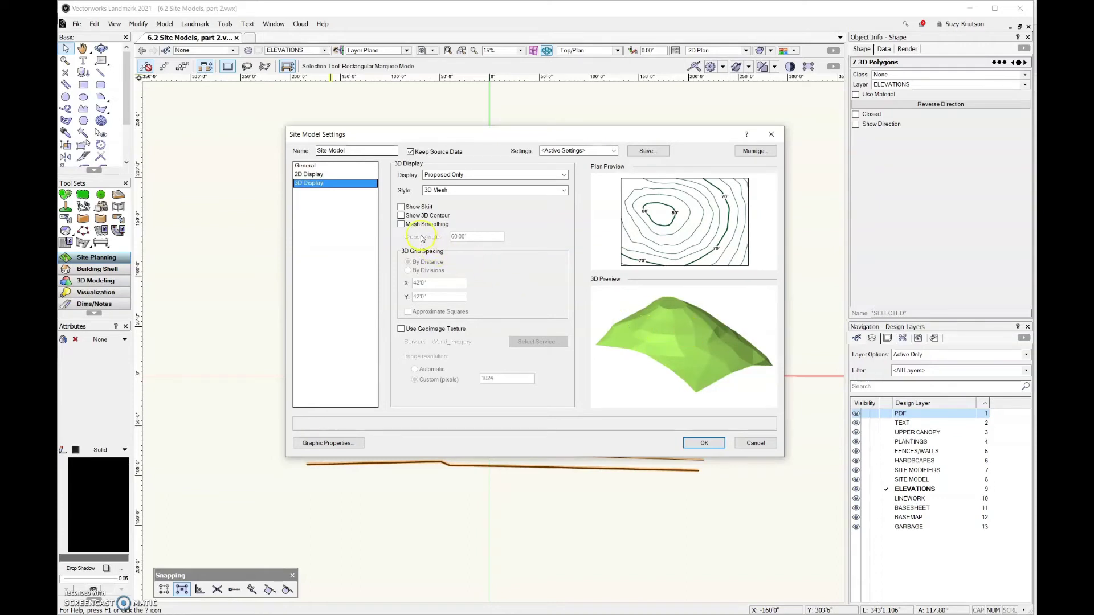
left_click(401, 224)
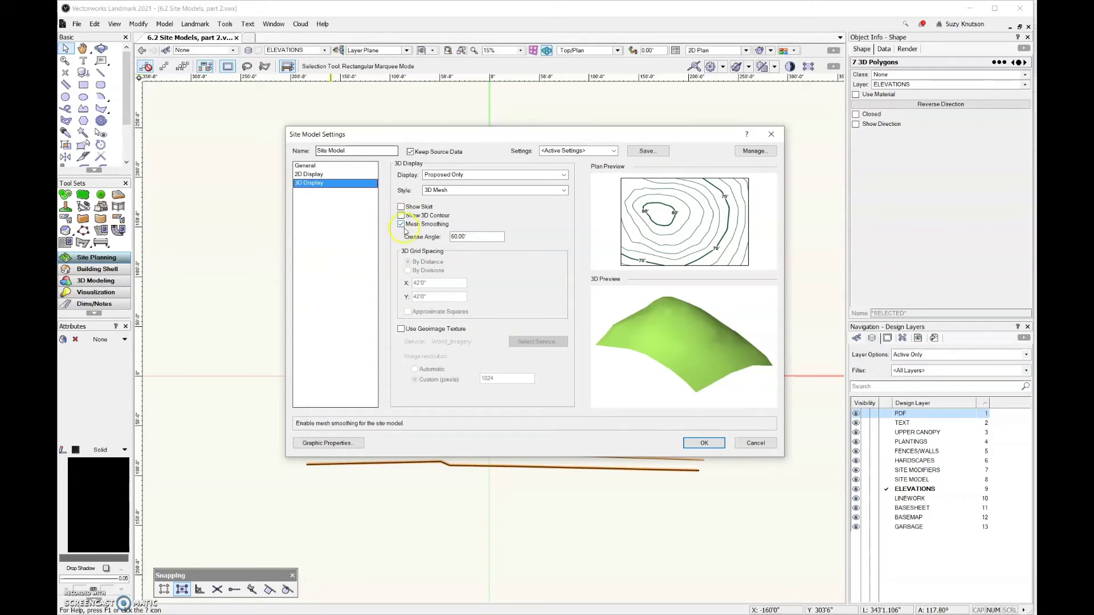
left_click(474, 243)
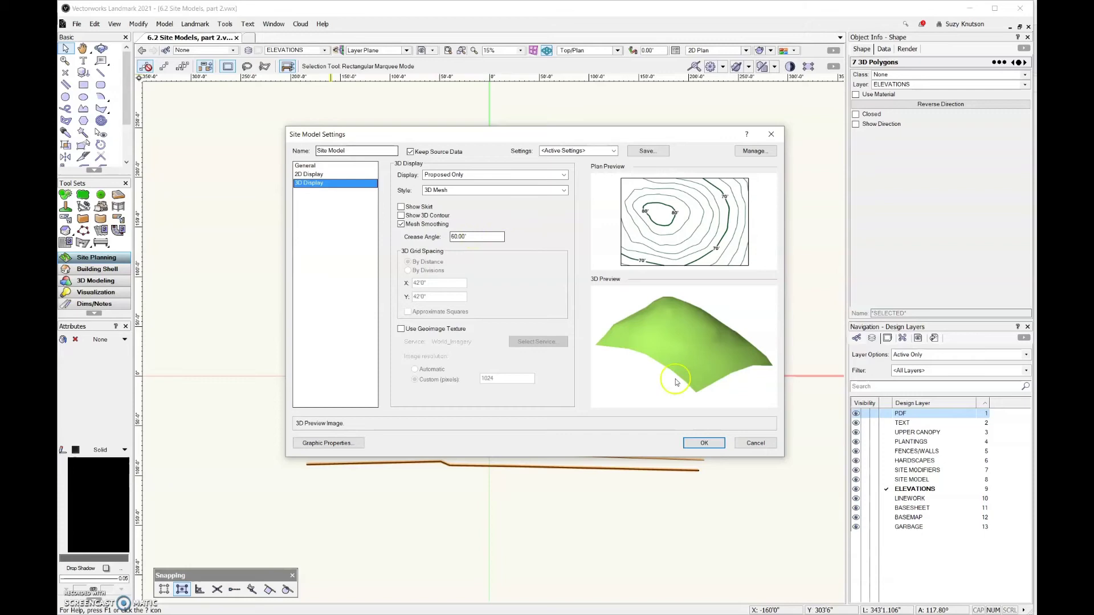
left_click(707, 443)
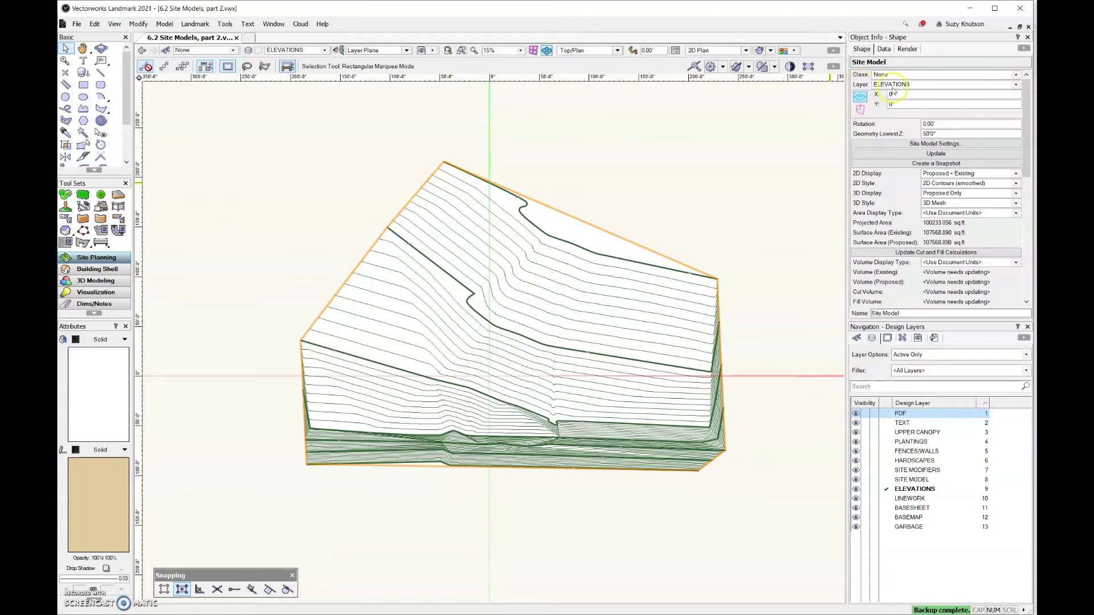
- Move the site model to SITE MODEL and set Layer Options to Show/Snap/Modify Others
left_click(929, 84)
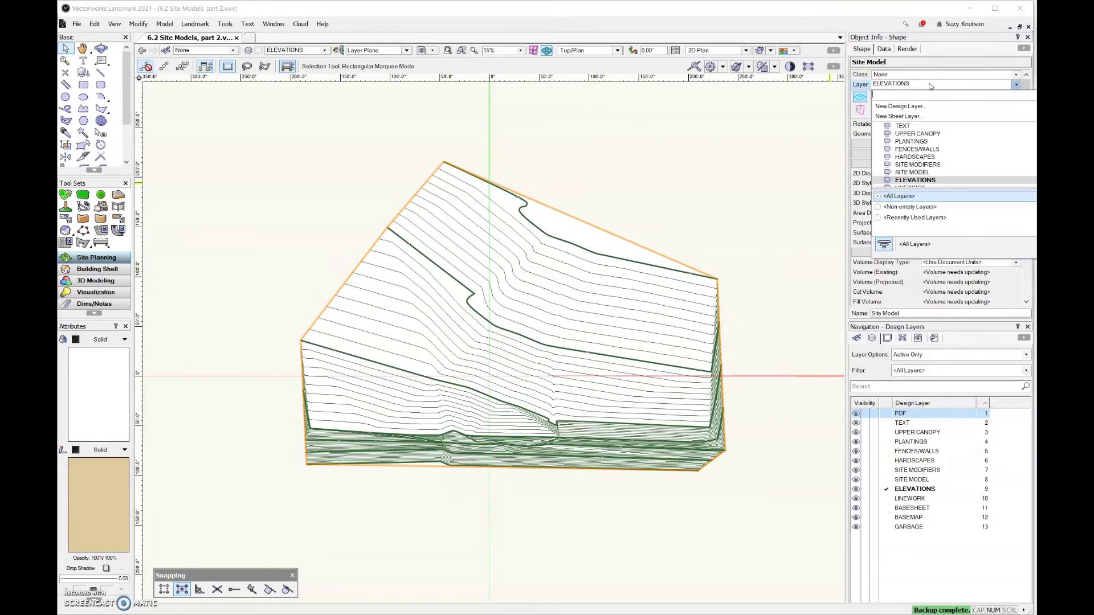
left_click(912, 172)
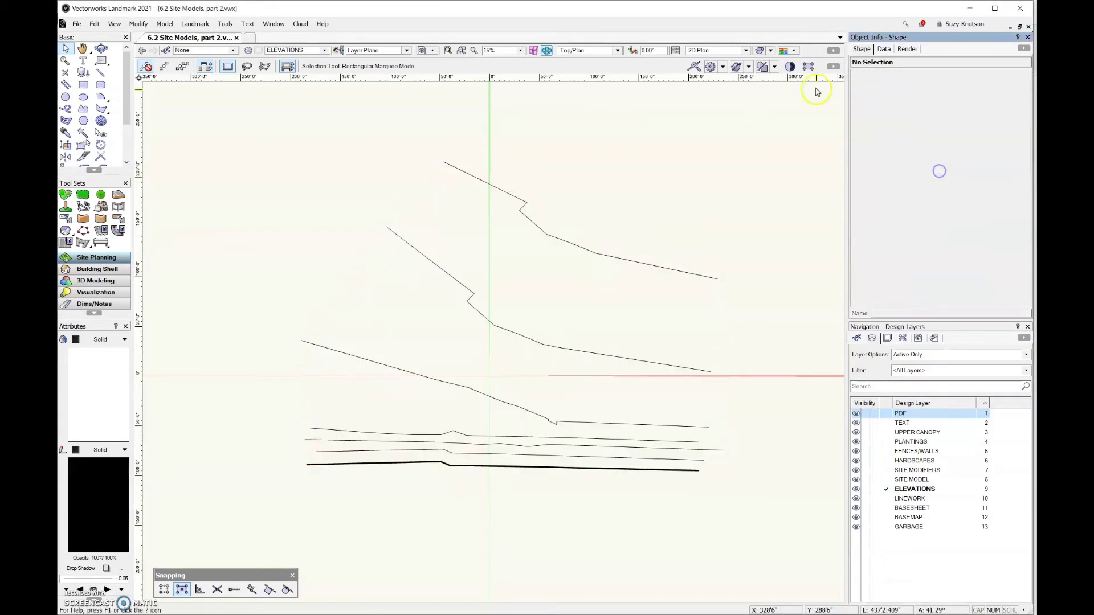
left_click(918, 357)
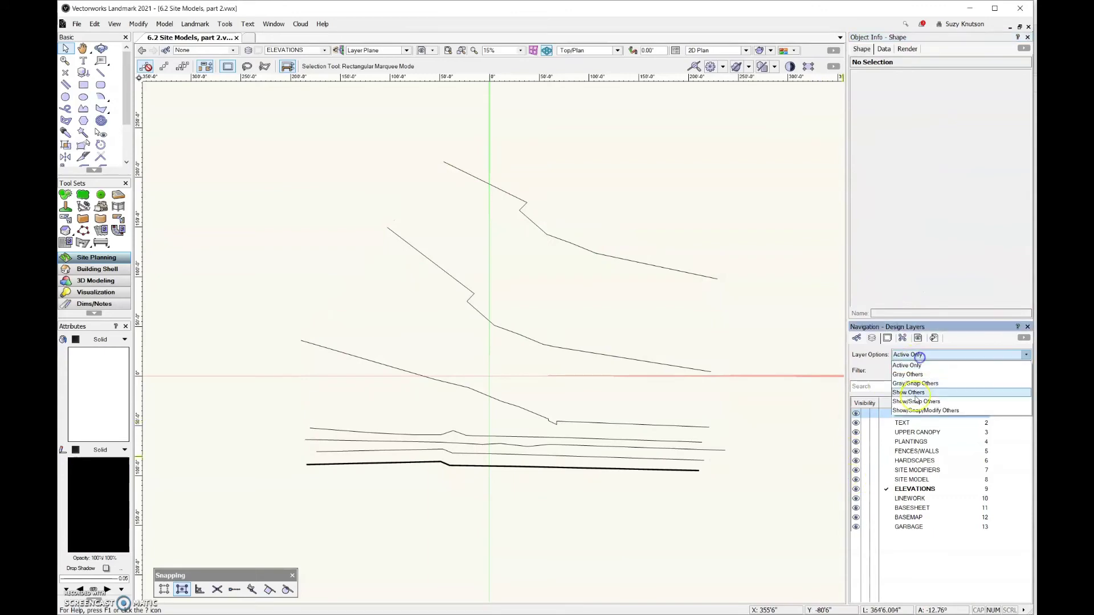
left_click(917, 410)
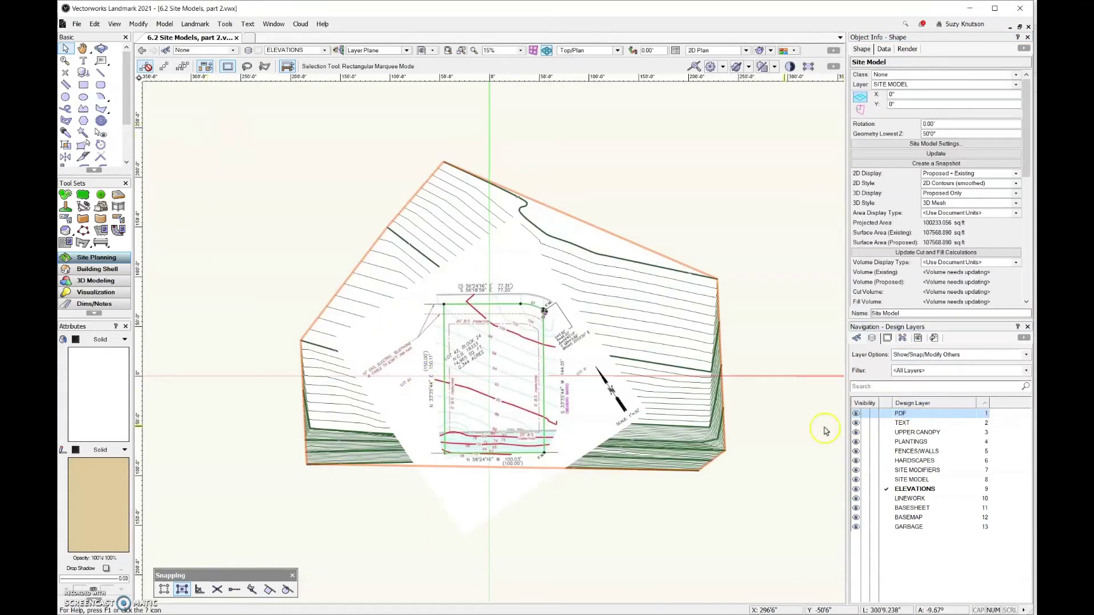
- Hide the PDF and ELEVATIONS layers and make SITE MODEL the active layer
left_click(865, 413)
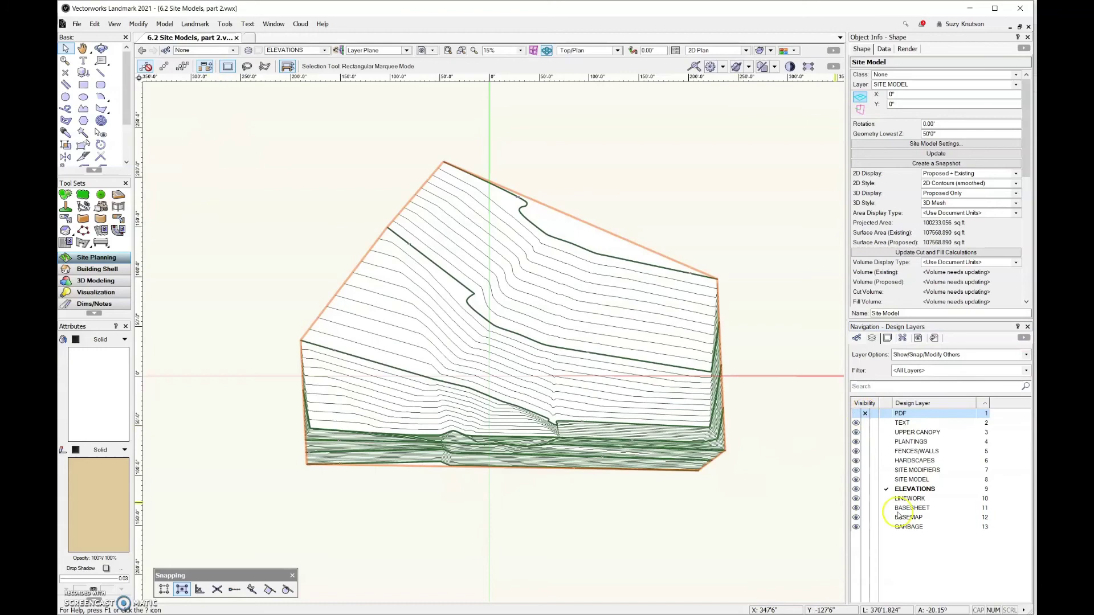
left_click(885, 479)
left_click(865, 489)
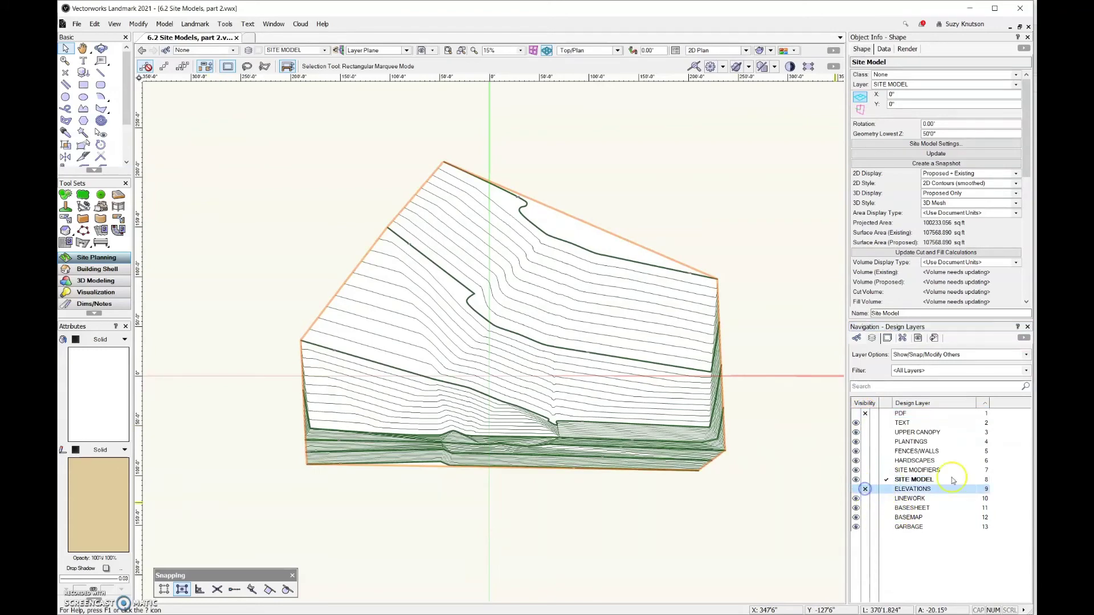
- Orbit with the Flyover tool into a 3D perspective above the terrain, then return to Selection
left_click(101, 48)
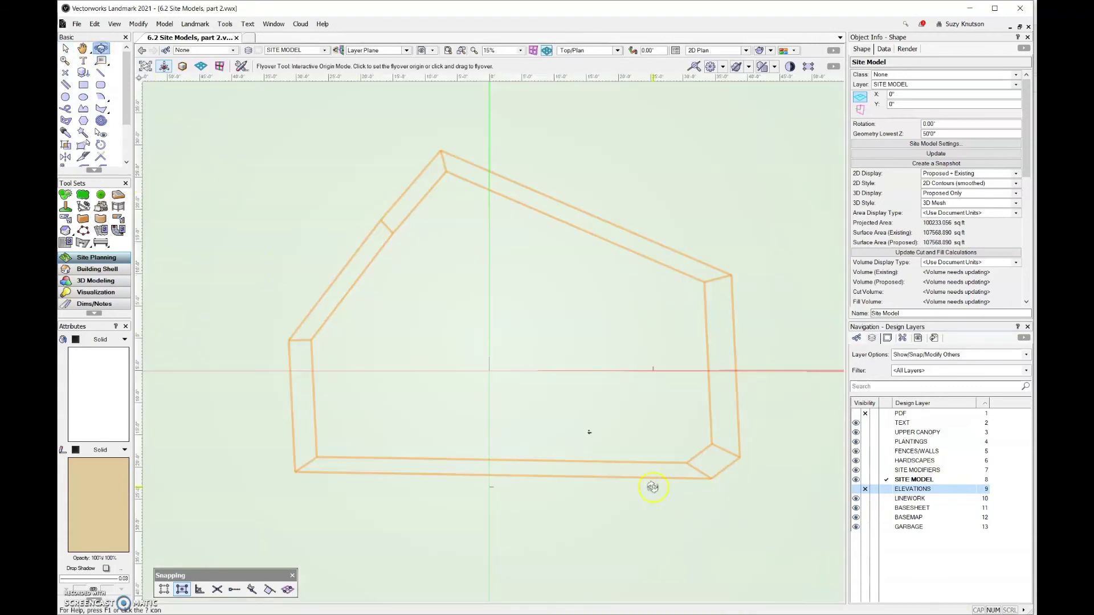
left_click_drag(652, 487, 651, 469)
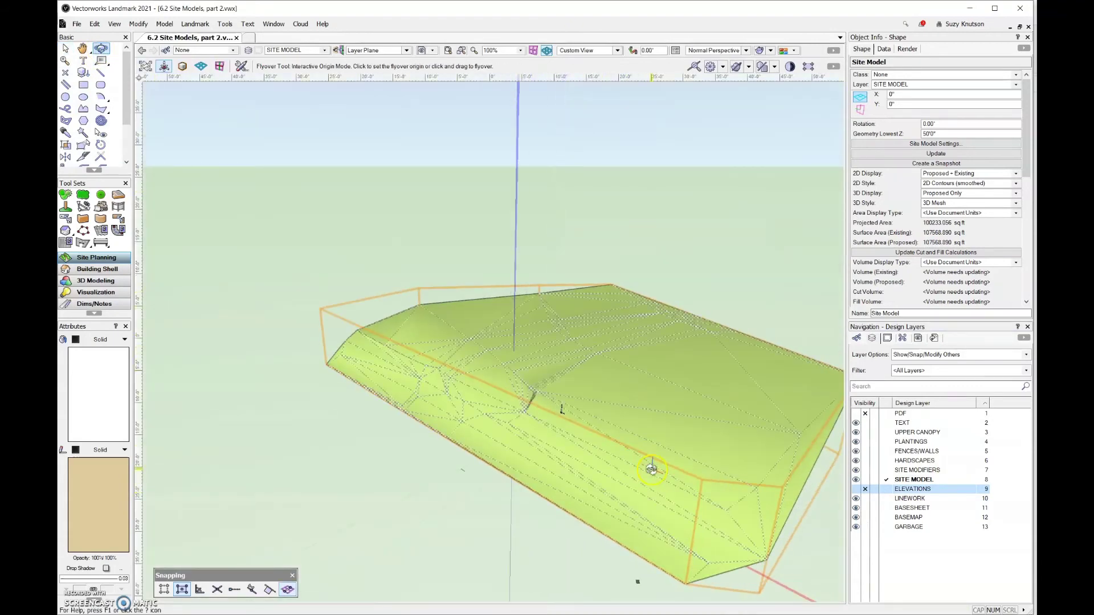
left_click_drag(583, 458, 656, 483)
left_click(562, 452)
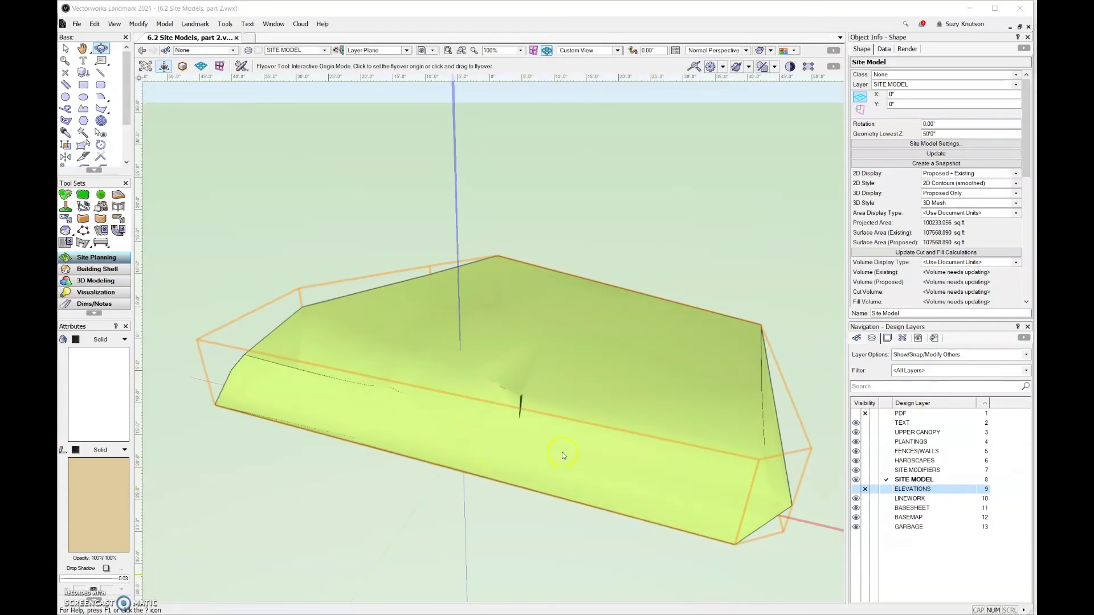
key("x")
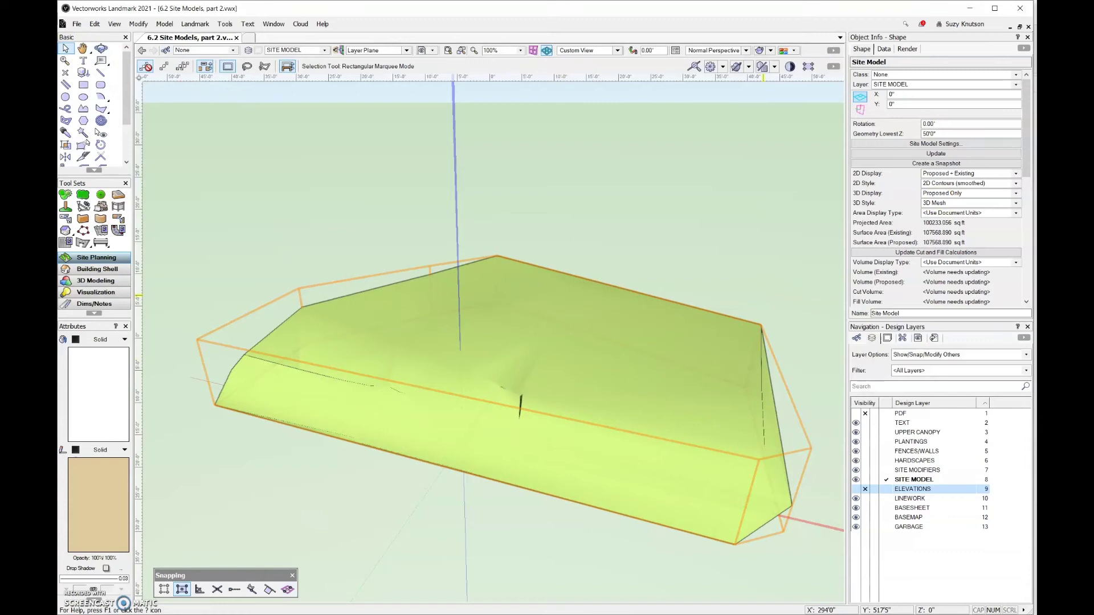
- Check the site model settings without changes, then update it to 100233.056 sq ft
left_click(985, 146)
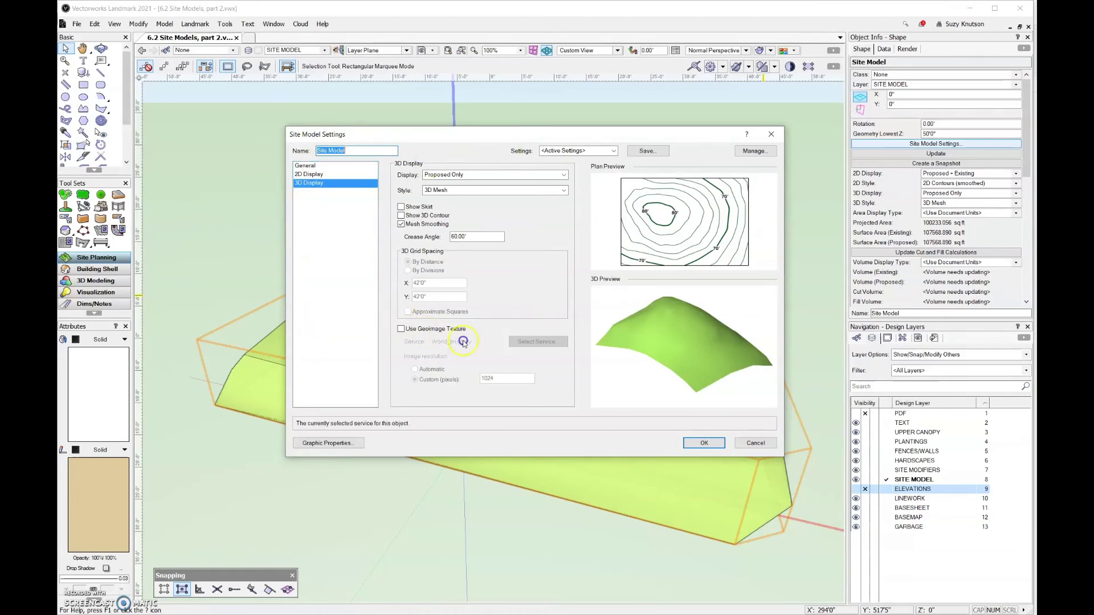
left_click(751, 442)
left_click(993, 154)
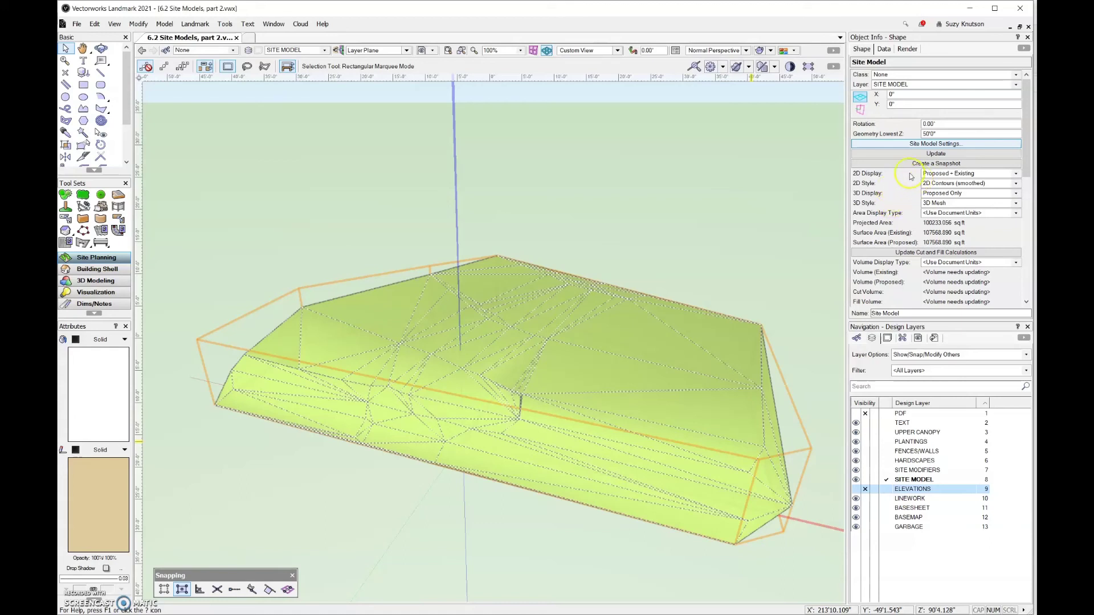
left_click_drag(1027, 137, 1023, 211)
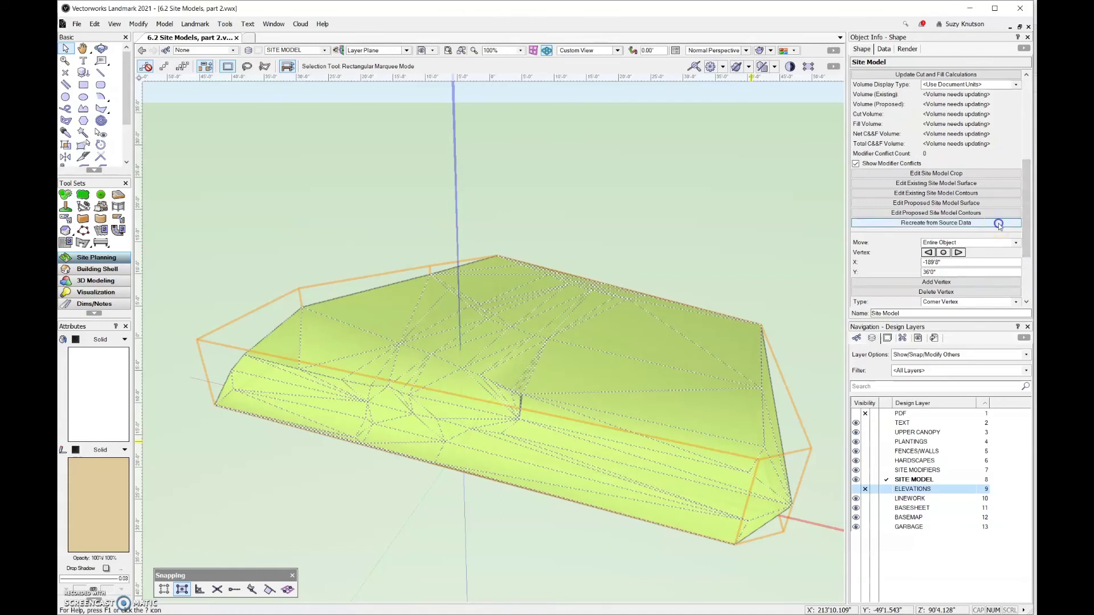
- Recreate the site model from source data, confirming the warning
left_click(998, 223)
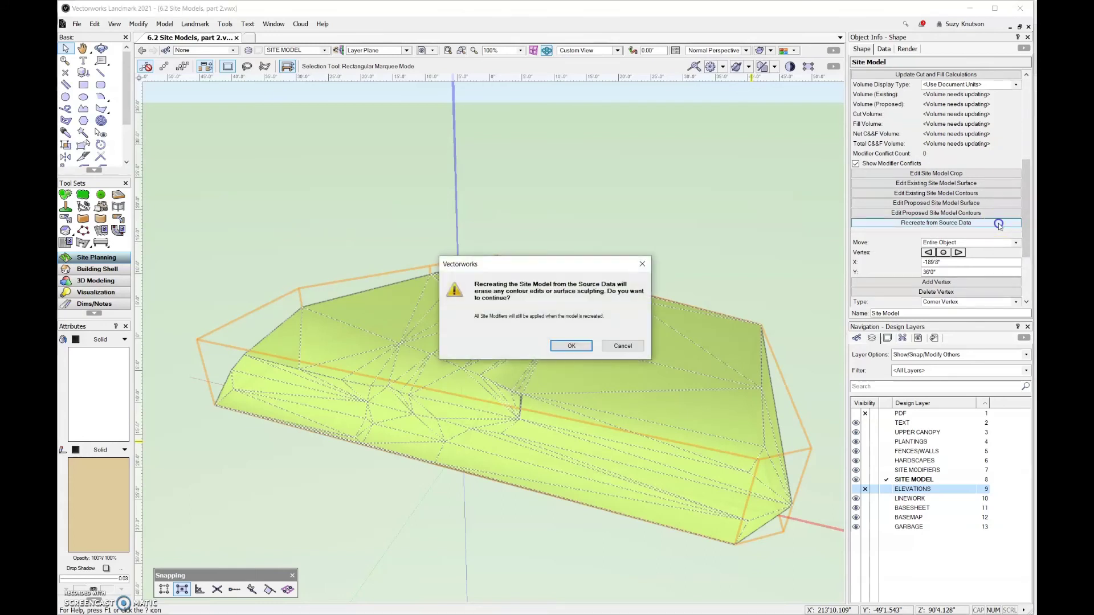
left_click(582, 347)
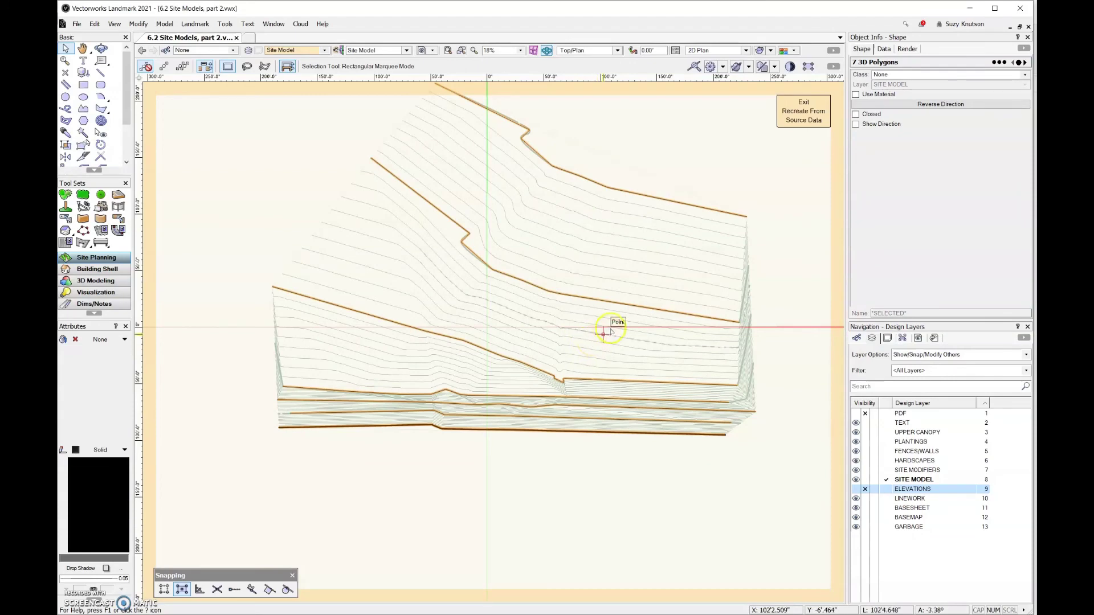
- Select the top contour and drag its right endpoint upward in Reshape's Move Vertex mode
left_click(262, 159)
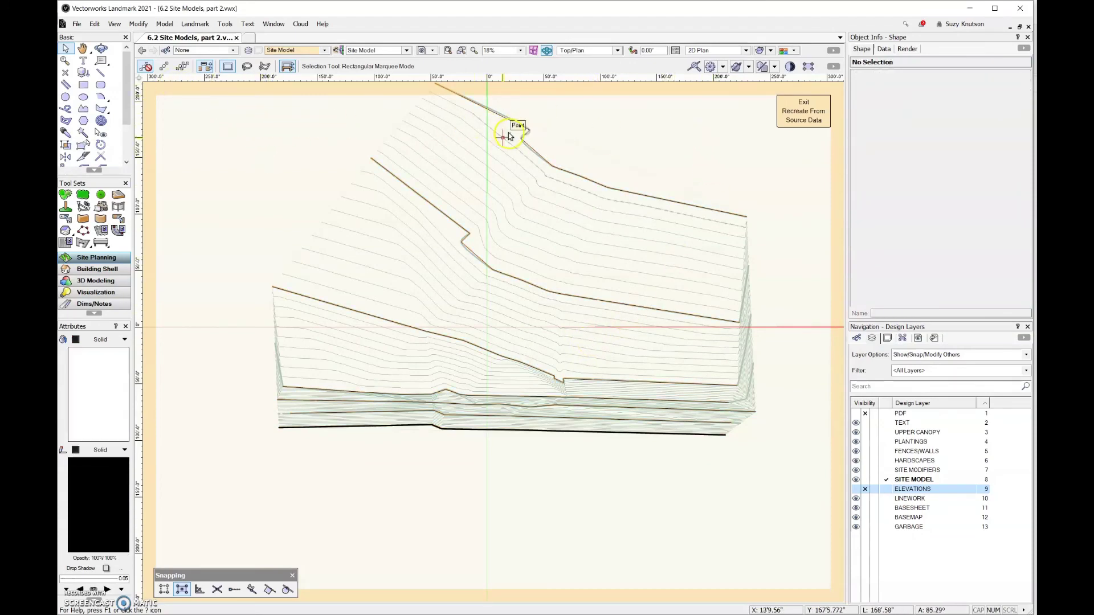
left_click(523, 145)
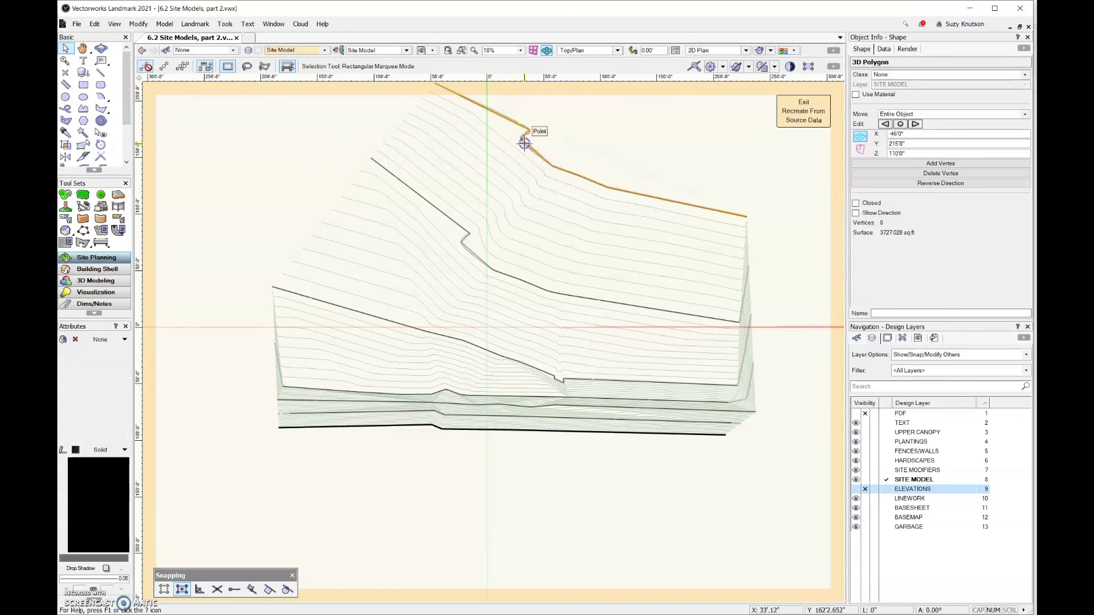
left_click(86, 145)
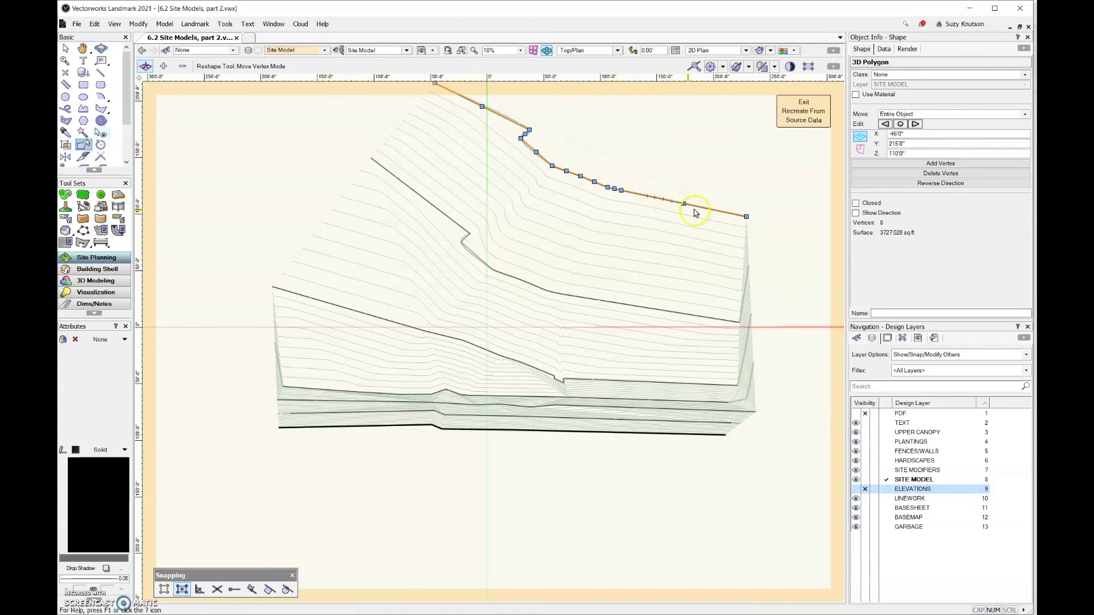
left_click_drag(745, 215, 747, 190)
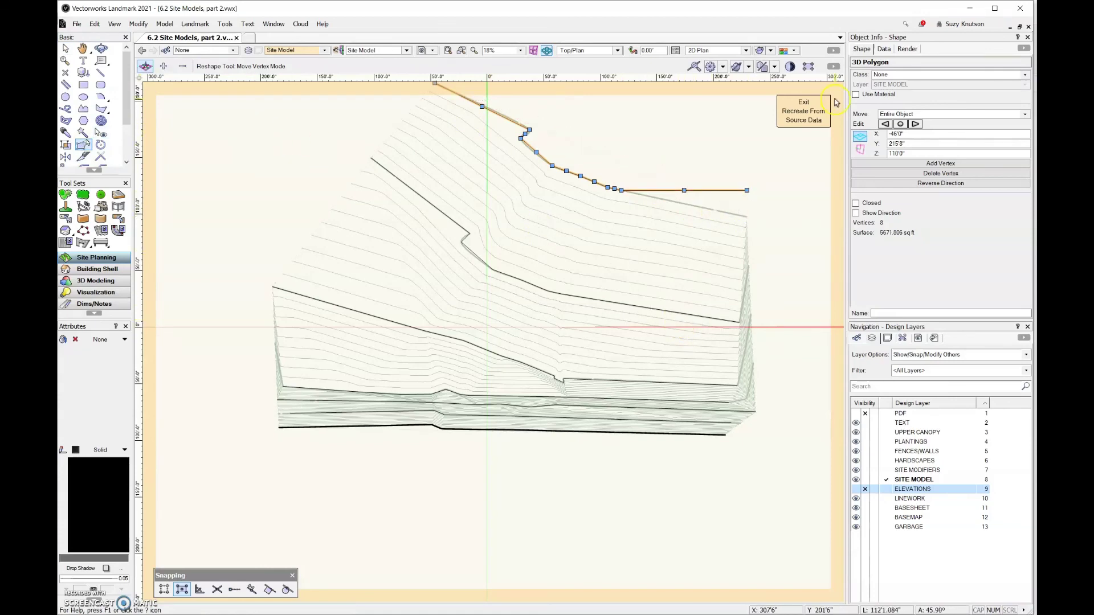
- Exit Recreate From Source Data to rebuild the model at 100203.167 sq ft
left_click(817, 111)
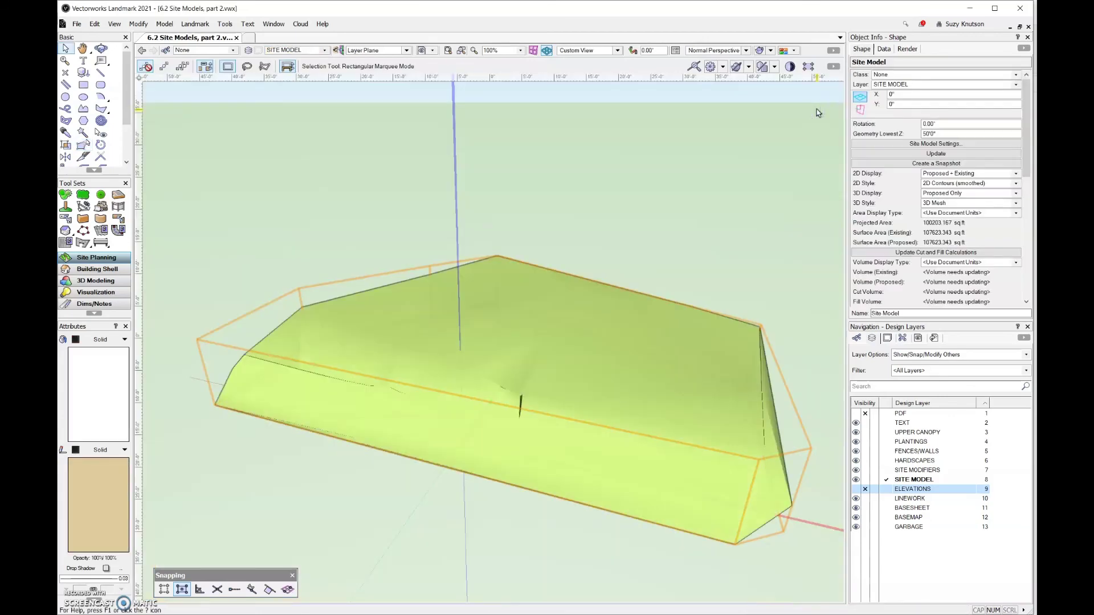